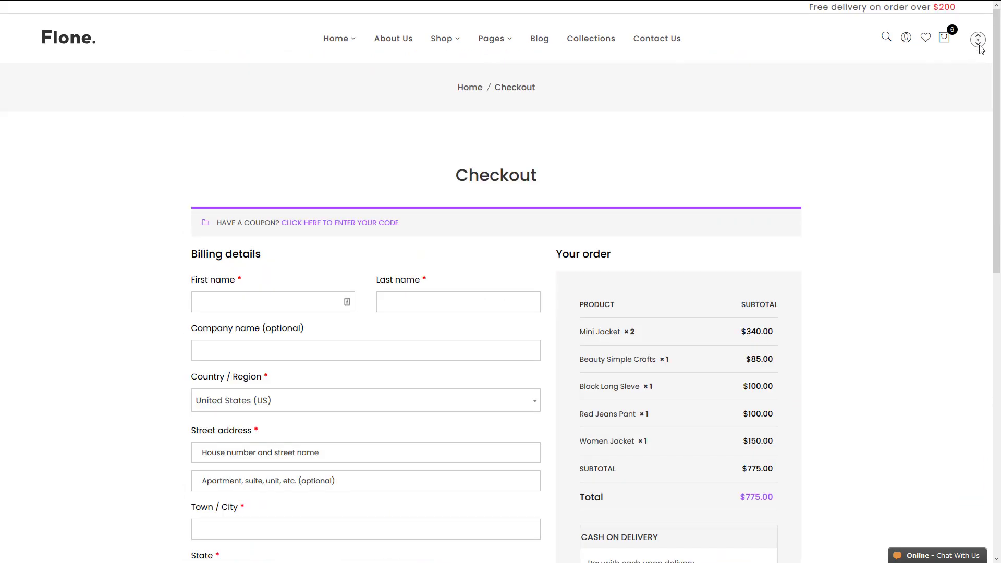
- Leave the storefront checkout page for the WordPress admin Dashboard
{"action": "middle_click", "coordinate": [977, 40]}
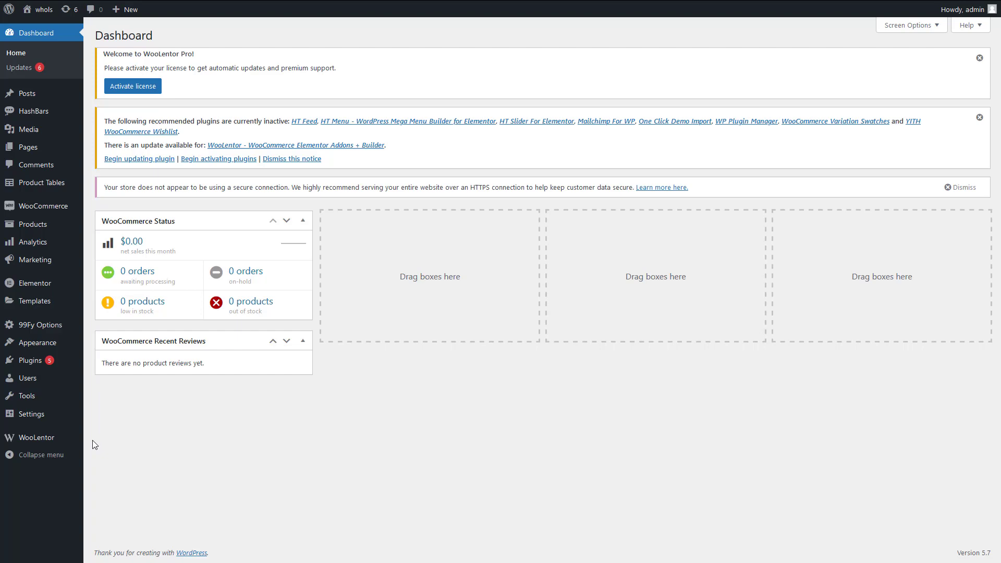
- Enable Multi Step Checkout in WooLentor Settings > Other and save the changes
{"action": "mouse_move", "coordinate": [49, 442]}
{"action": "left_click", "coordinate": [107, 441]}
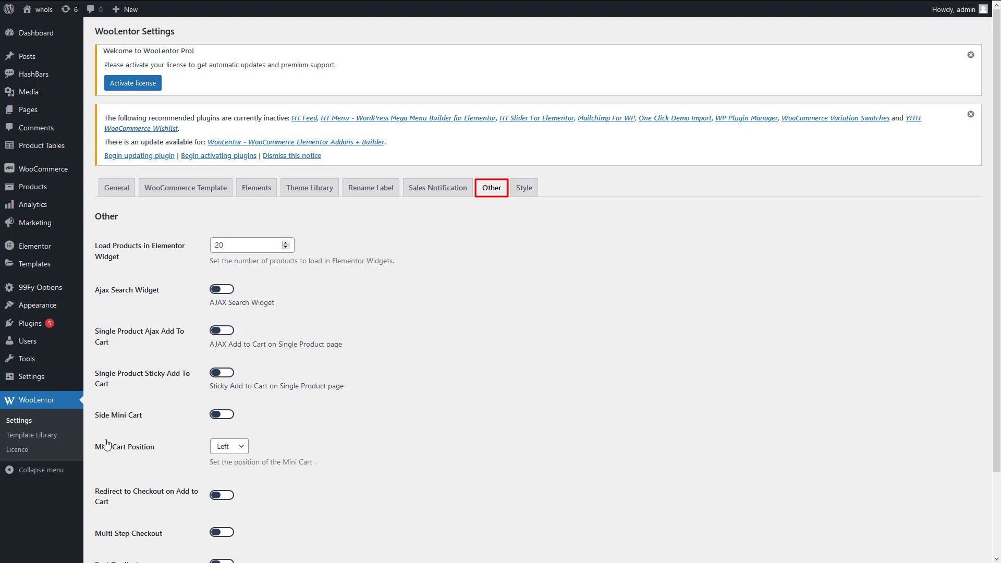
{"action": "scroll", "coordinate": [121, 447], "scroll_direction": "down", "scroll_amount": 2}
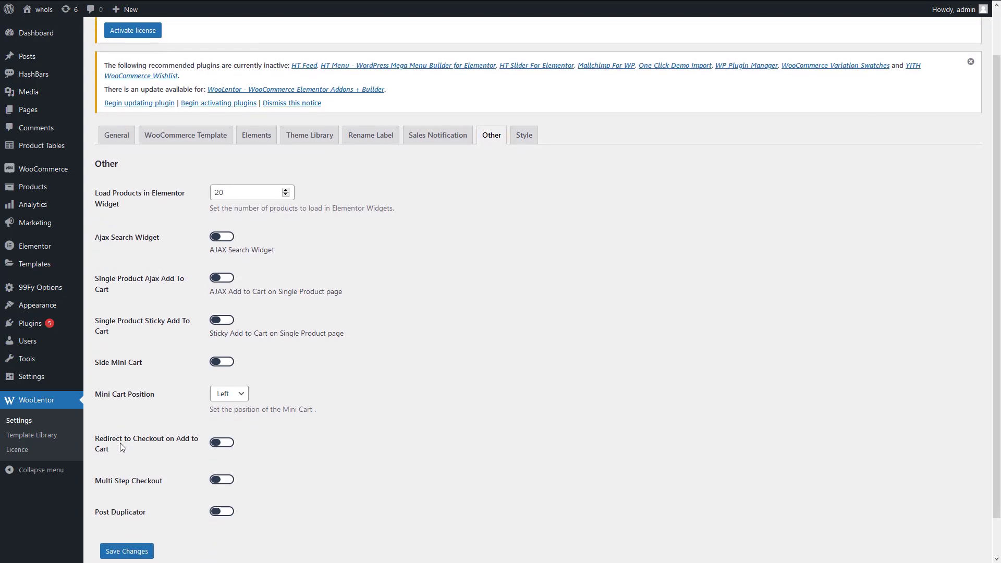
{"action": "scroll", "coordinate": [121, 447], "scroll_direction": "down", "scroll_amount": 1}
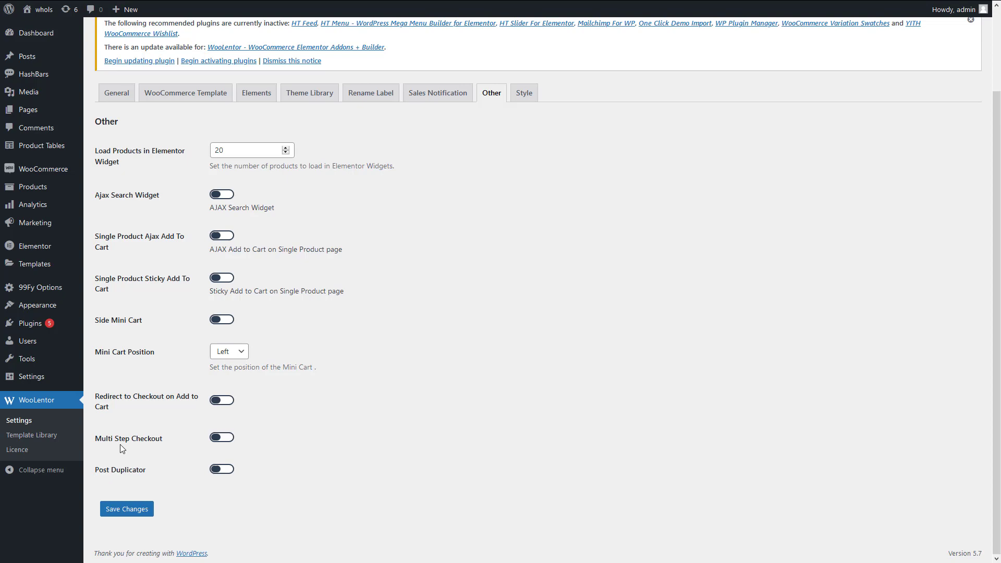
{"action": "left_click", "coordinate": [214, 440]}
{"action": "left_click", "coordinate": [128, 510]}
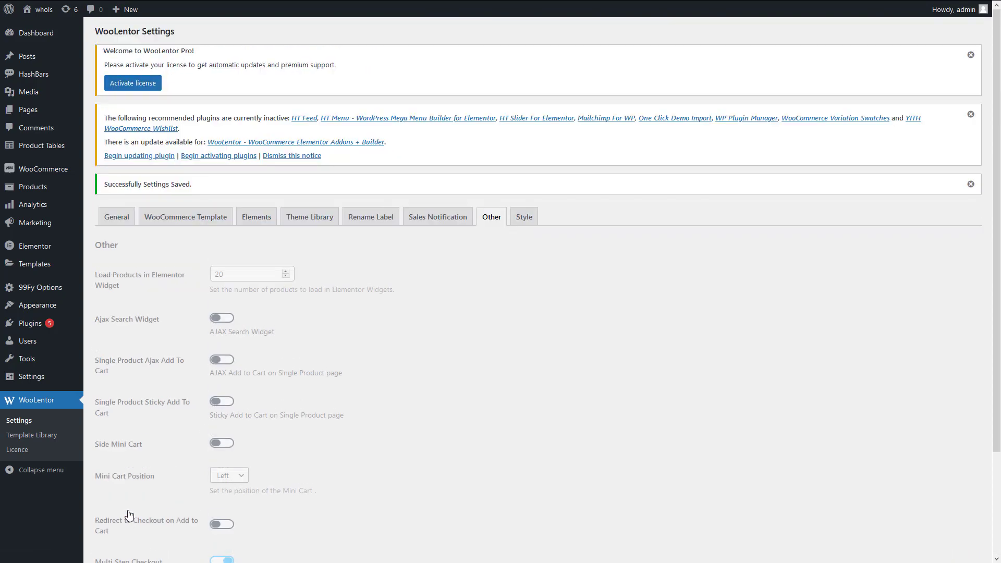
{"action": "mouse_move", "coordinate": [34, 264]}
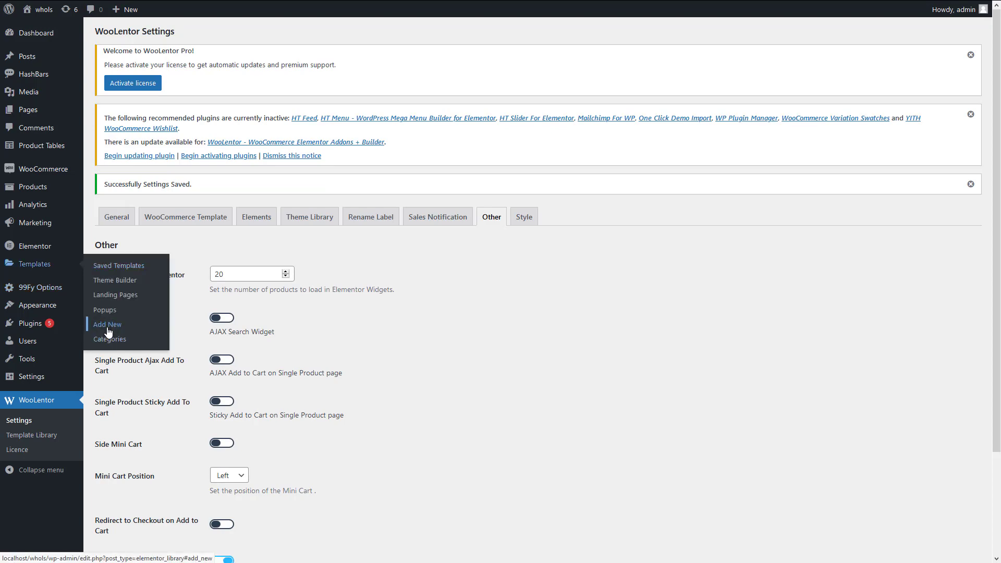
- Add a new Elementor template of type Page named 'Checkout' and create it
{"action": "left_click", "coordinate": [107, 324]}
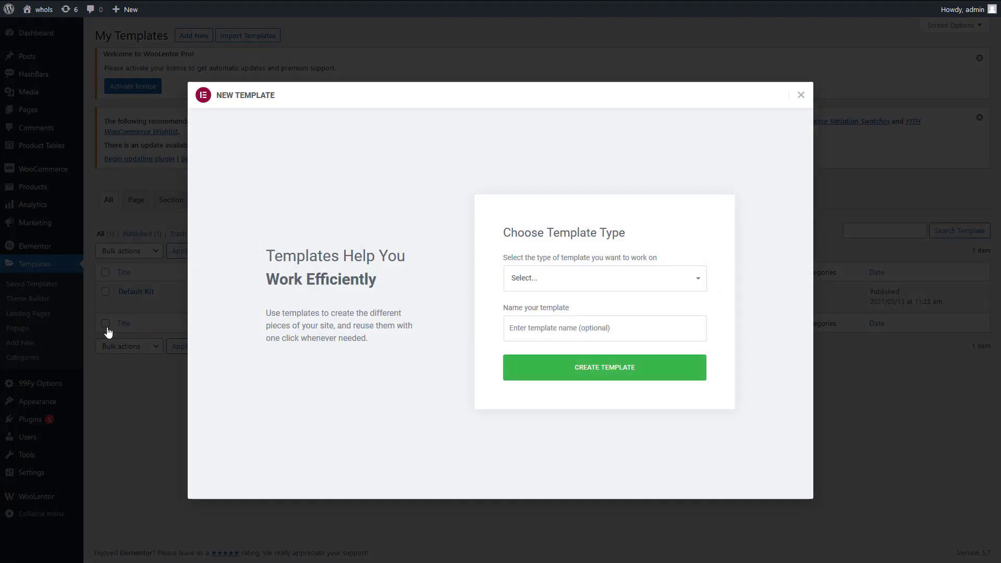
{"action": "left_click", "coordinate": [552, 284]}
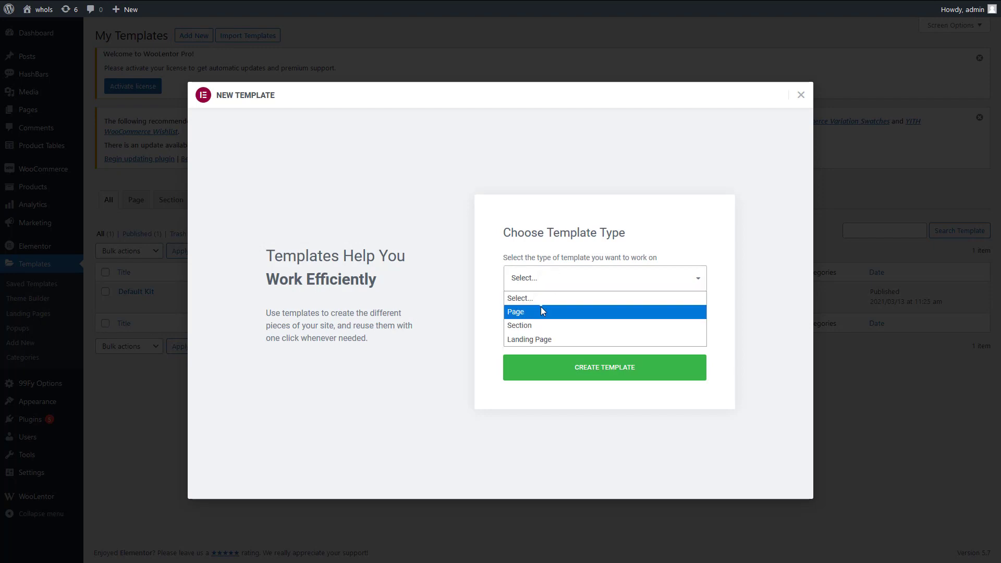
{"action": "left_click", "coordinate": [541, 308]}
{"action": "left_click", "coordinate": [538, 324]}
{"action": "type", "text": "Checkout"}
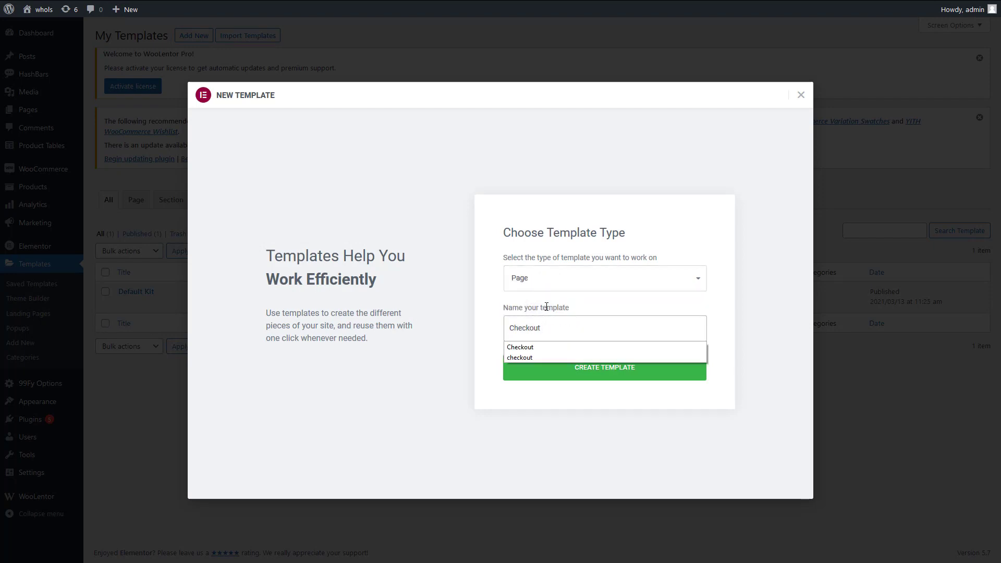
{"action": "left_click", "coordinate": [580, 381]}
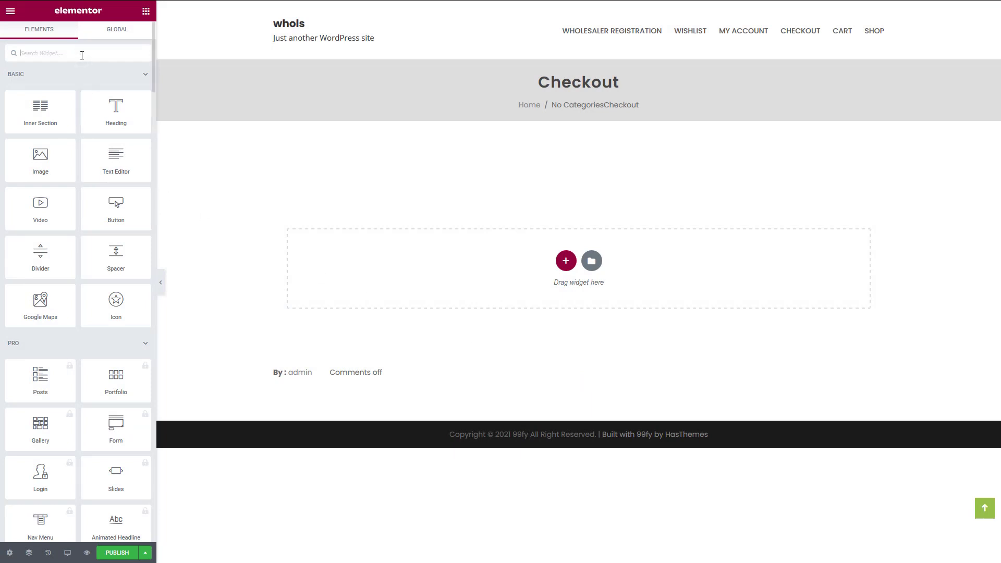
- Search widgets for 'mu' and drag WL: Checkout Multi Step onto the canvas
{"action": "type", "text": "multi"}
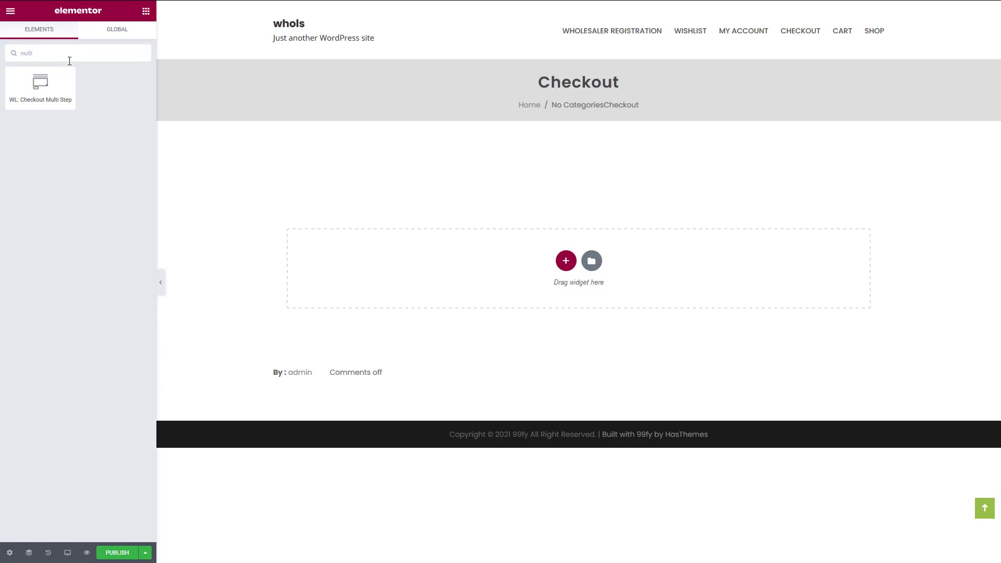
{"action": "left_click_drag", "start_coordinate": [53, 97], "coordinate": [522, 255]}
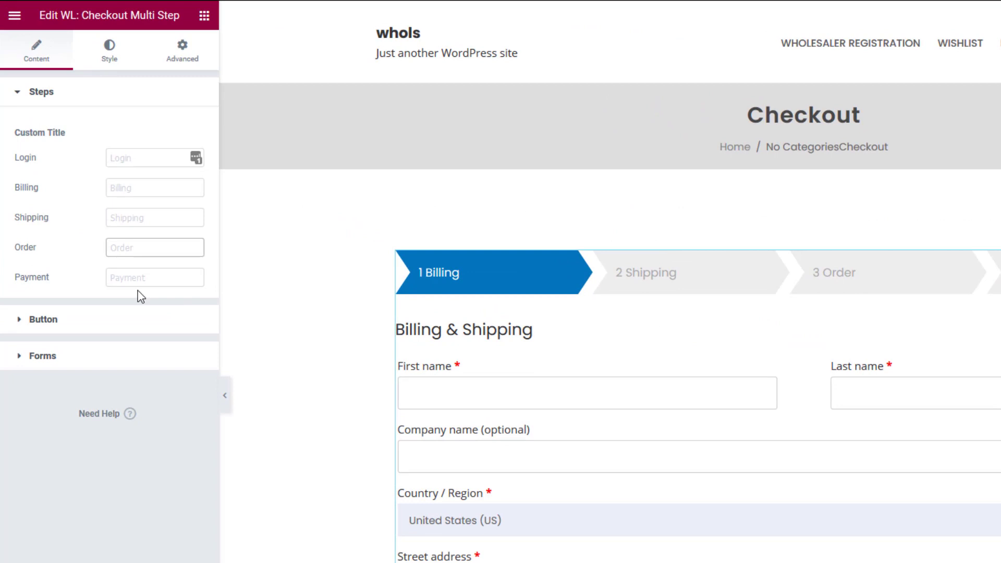
- Keep the Back To Cart button hidden, review form title options, and publish the template
{"action": "left_click", "coordinate": [196, 321]}
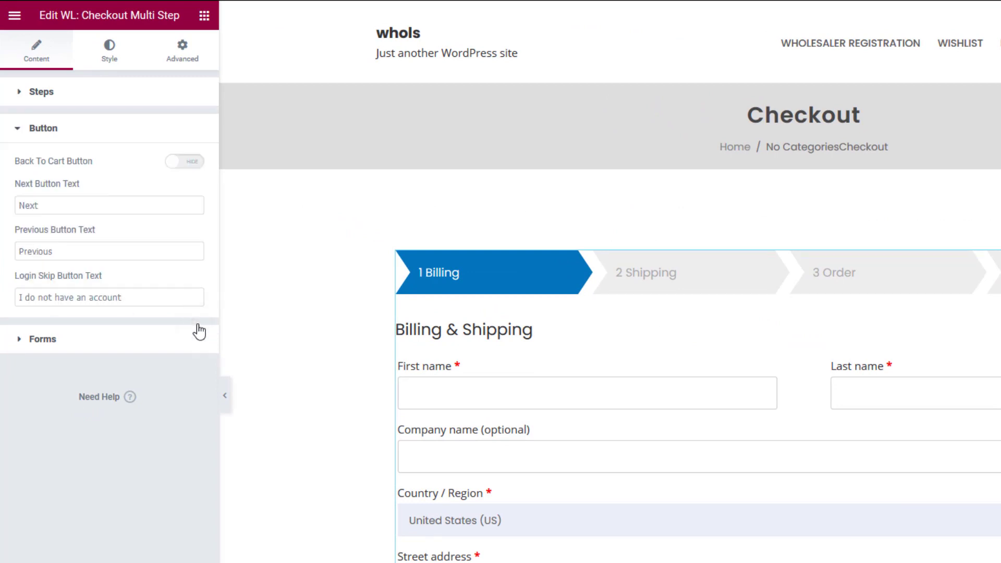
{"action": "left_click", "coordinate": [183, 171]}
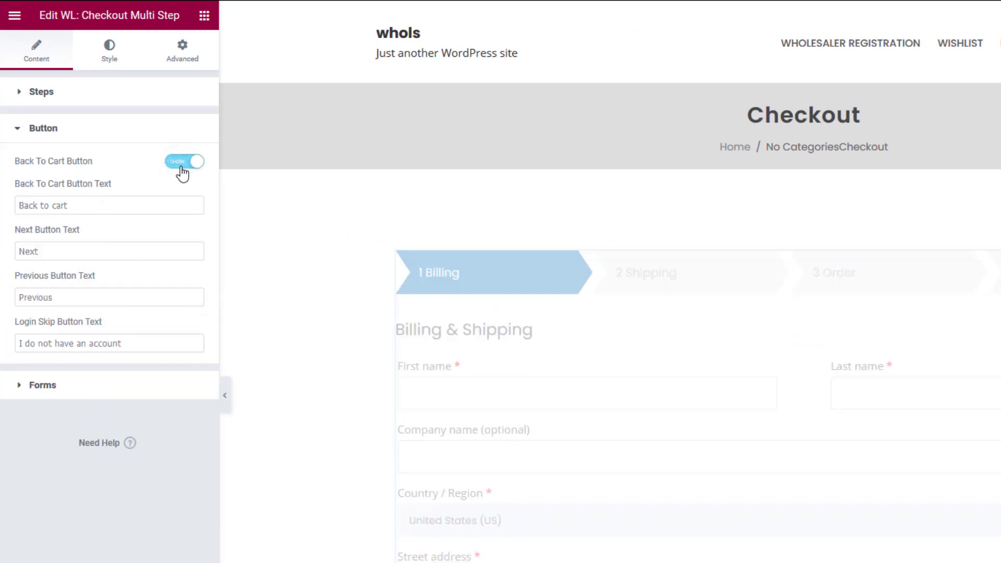
{"action": "left_click", "coordinate": [183, 170]}
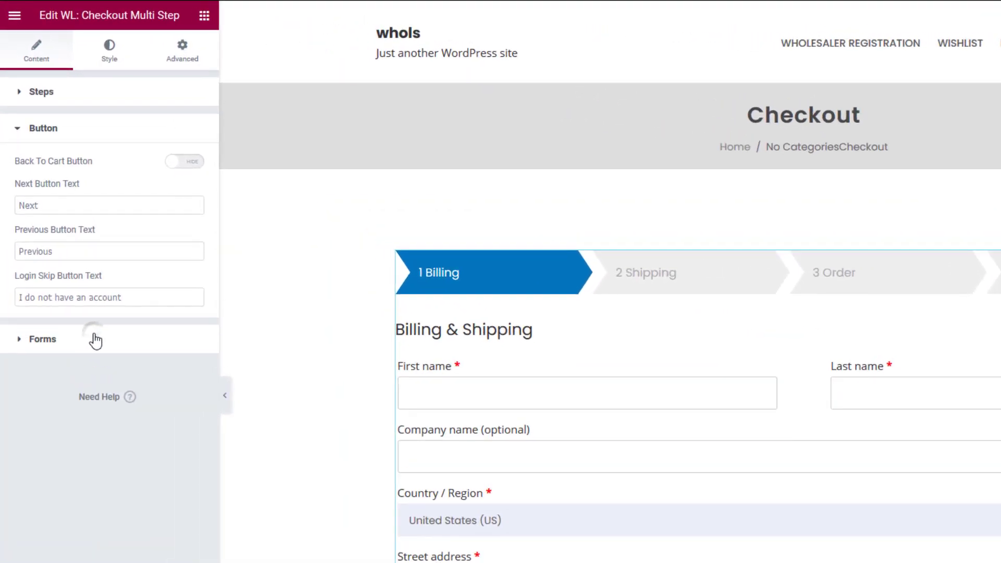
{"action": "left_click", "coordinate": [67, 243]}
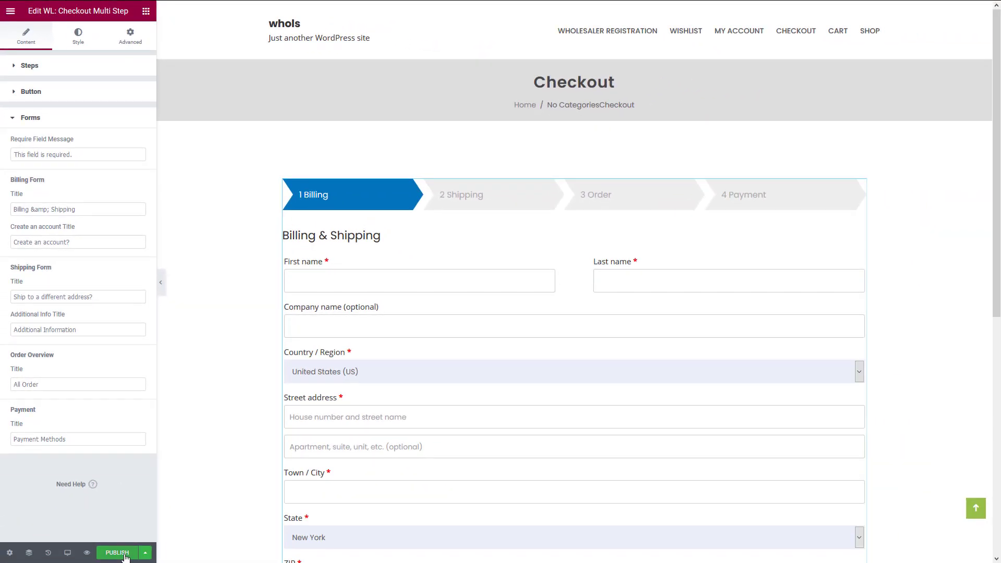
{"action": "left_click", "coordinate": [125, 555]}
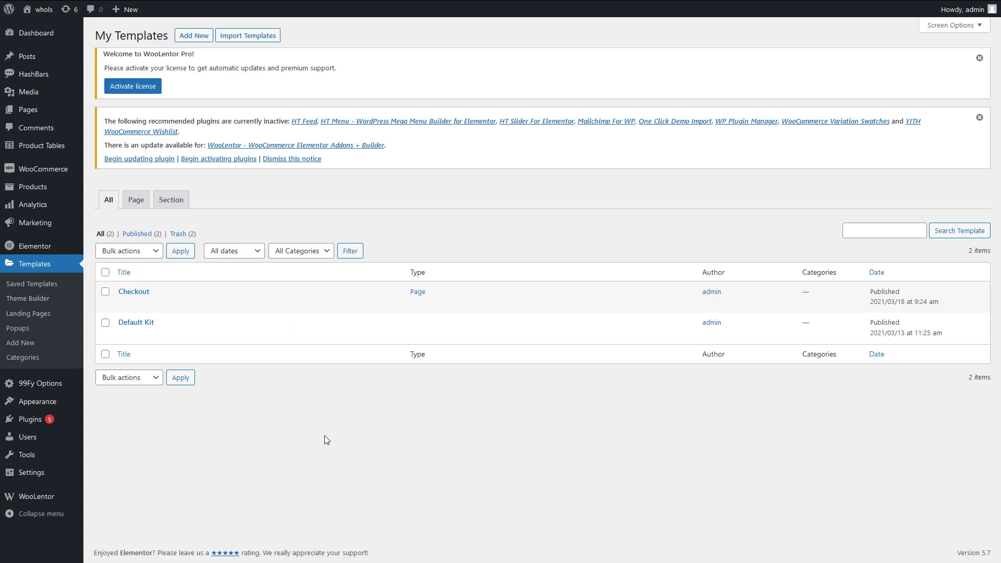
- Set WooLentor's Checkout Page Template to Checkout (page) and save the settings
{"action": "mouse_move", "coordinate": [55, 498]}
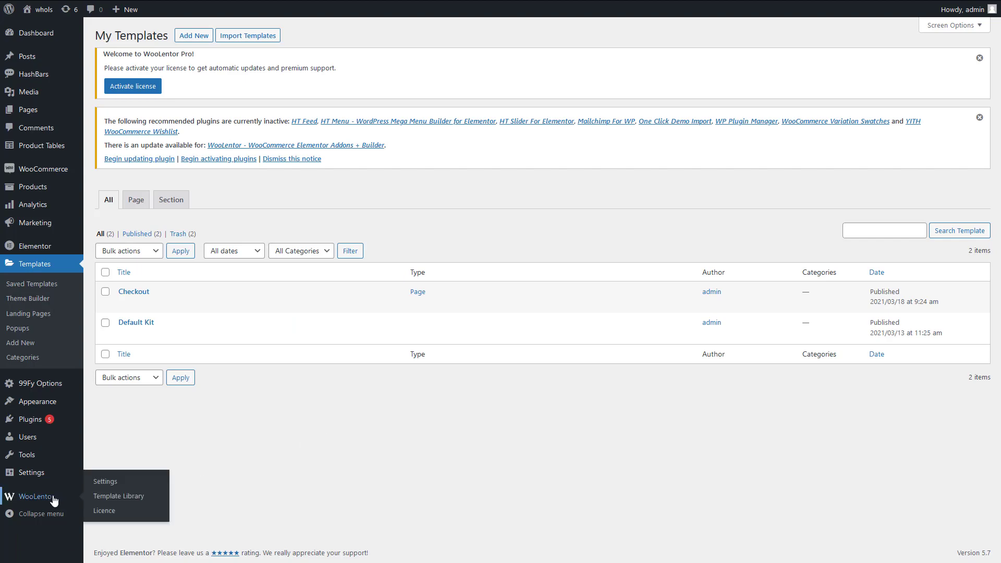
{"action": "left_click", "coordinate": [103, 486]}
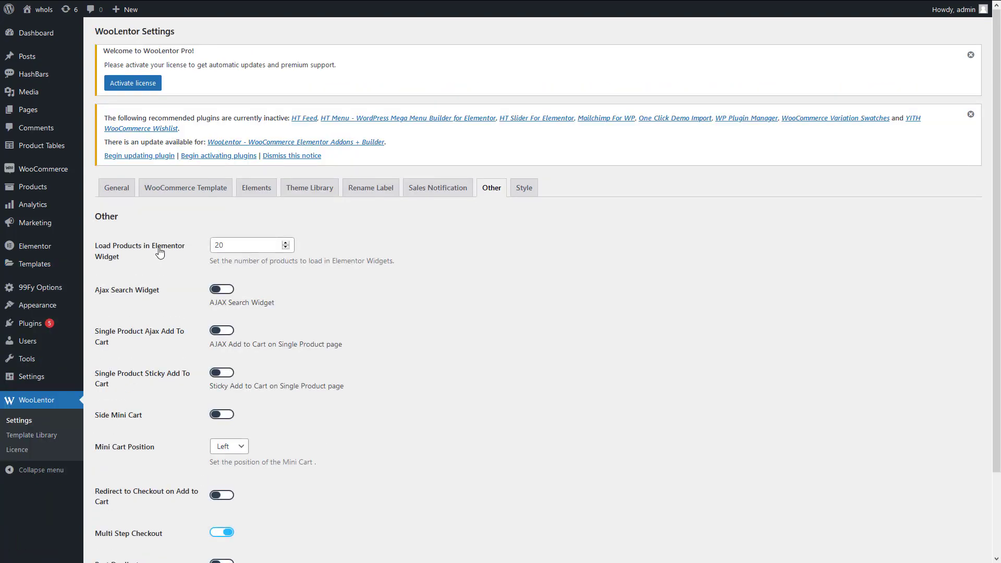
{"action": "left_click", "coordinate": [222, 191]}
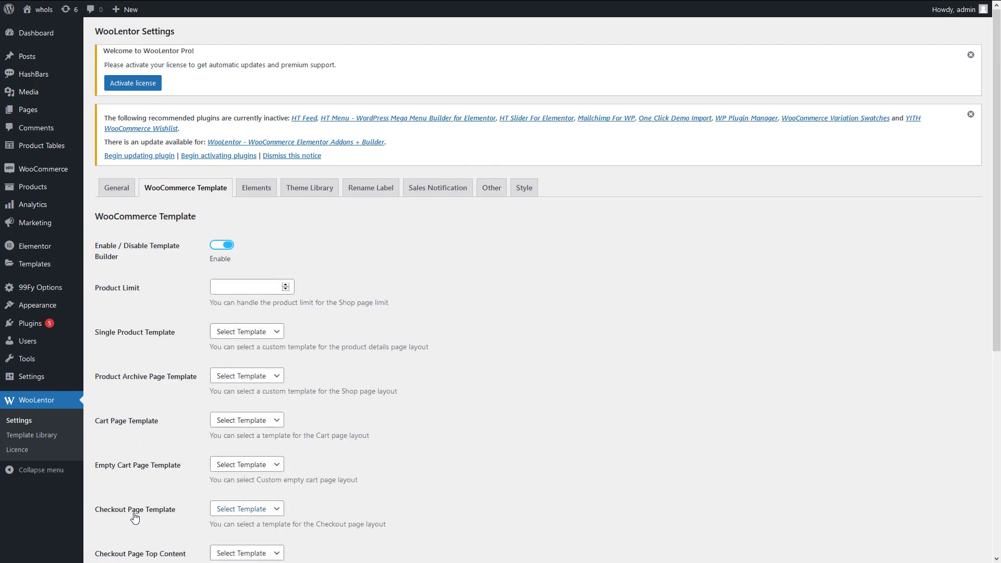
{"action": "left_click", "coordinate": [271, 511]}
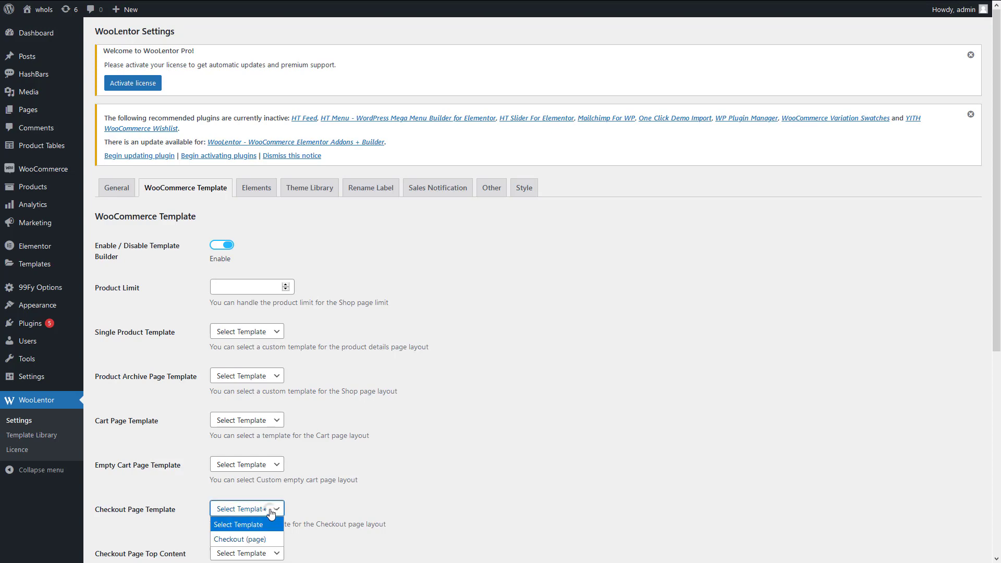
{"action": "left_click", "coordinate": [257, 539]}
{"action": "scroll", "coordinate": [324, 467], "scroll_direction": "down", "scroll_amount": 6}
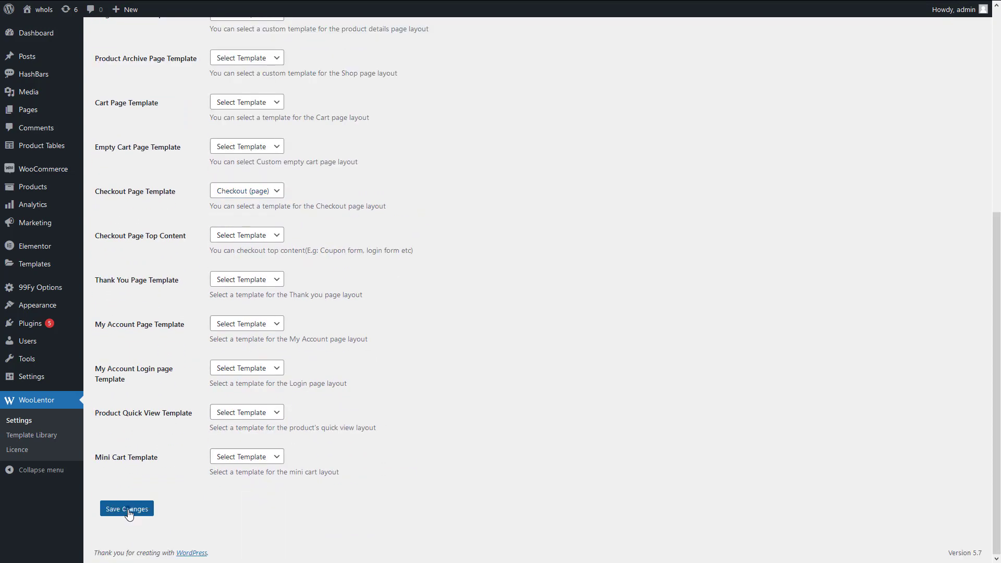
{"action": "left_click", "coordinate": [129, 510]}
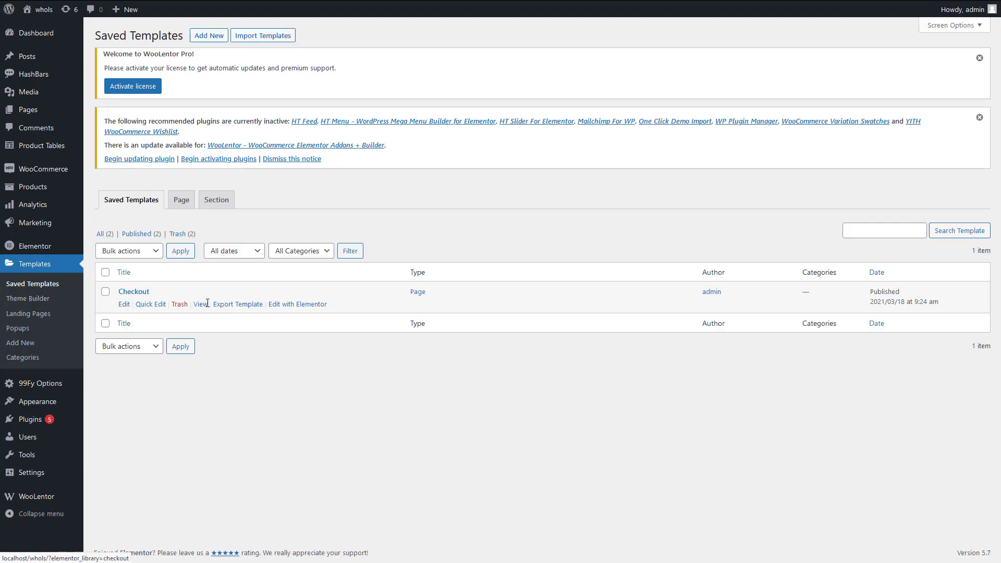
- Open the Checkout template's View link in a new browser tab
{"action": "right_click", "coordinate": [203, 307]}
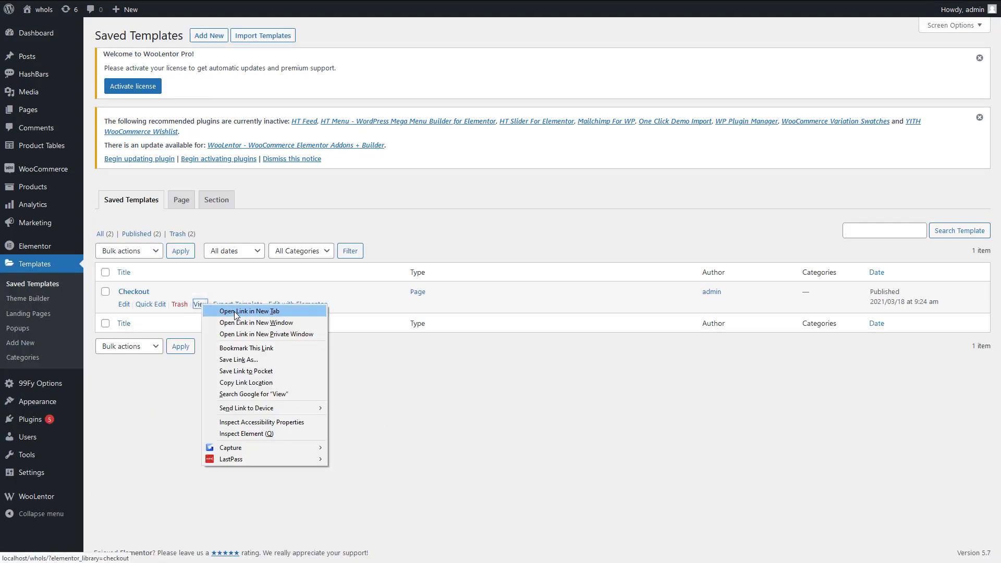
{"action": "left_click", "coordinate": [236, 313]}
{"action": "left_click", "coordinate": [312, 9]}
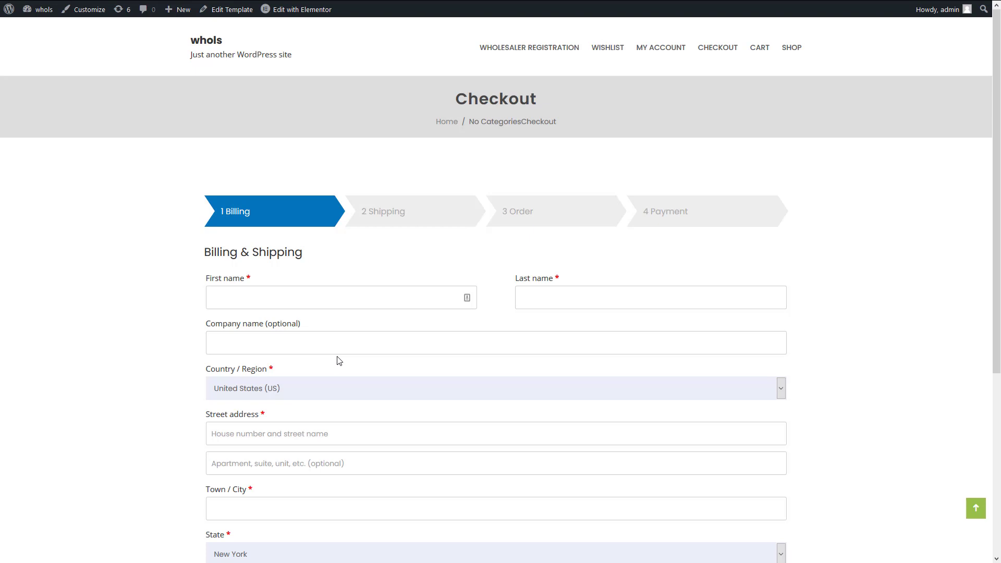
- Enter the billing first name, last name, street address and town or city
{"action": "left_click", "coordinate": [320, 305]}
{"action": "type", "text": "John"}
{"action": "key", "text": "Tab"}
{"action": "type", "text": "Doe"}
{"action": "key", "text": "Tab"}
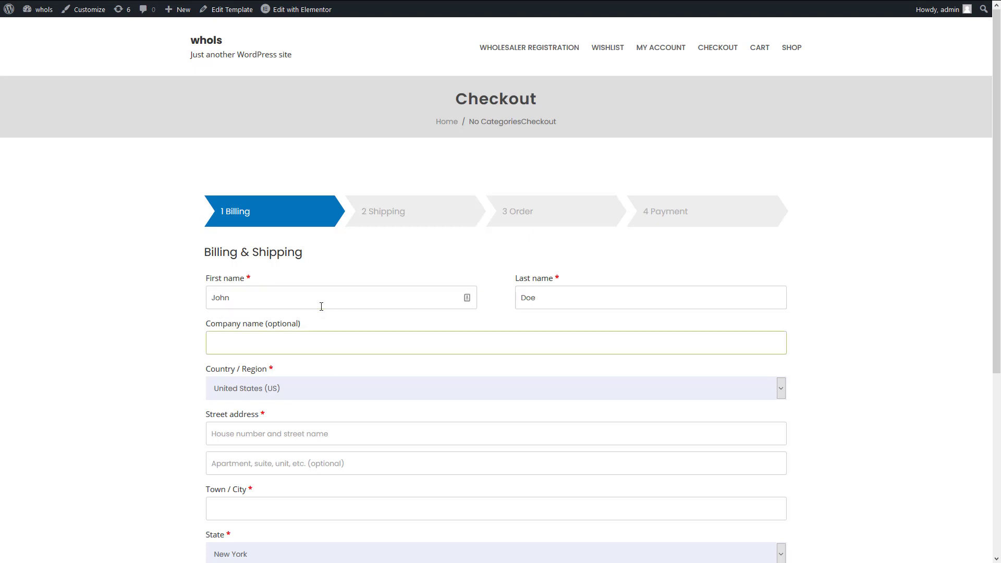
{"action": "key", "text": "Tab"}
{"action": "left_click", "coordinate": [272, 431]}
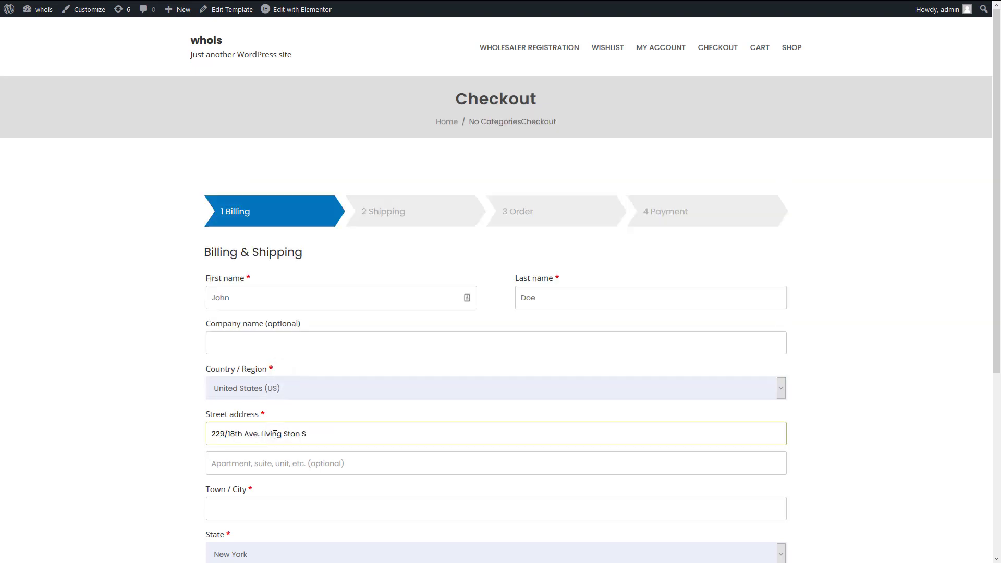
{"action": "left_click", "coordinate": [241, 505]}
{"action": "type", "text": "Newark"}
- Choose the billing state, enter the ZIP code and e-mail, then continue to Shipping
{"action": "scroll", "coordinate": [267, 511], "scroll_direction": "down", "scroll_amount": 2}
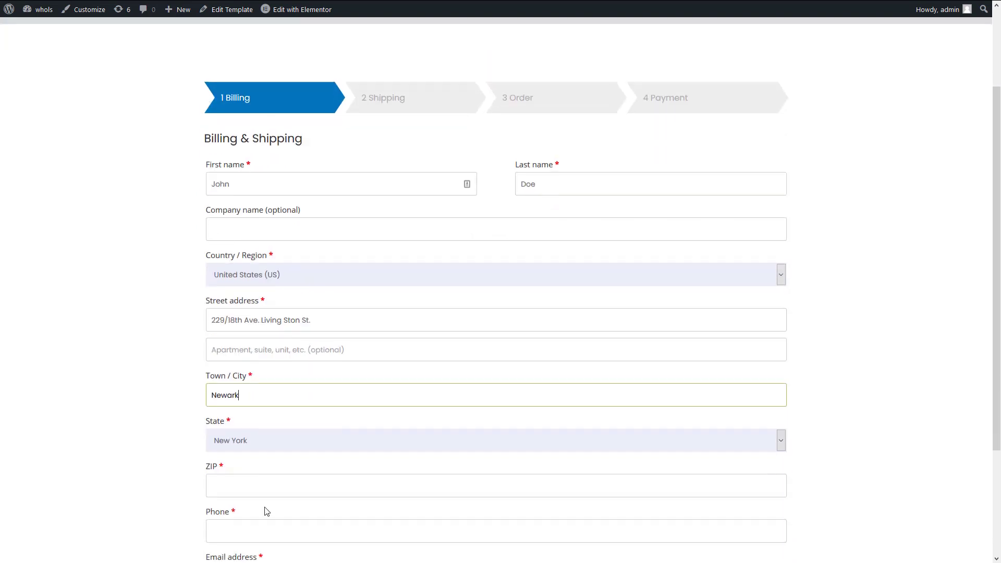
{"action": "scroll", "coordinate": [266, 511], "scroll_direction": "down", "scroll_amount": 3}
{"action": "left_click", "coordinate": [281, 290]}
{"action": "left_click", "coordinate": [234, 242]}
{"action": "left_click", "coordinate": [219, 332]}
{"action": "left_click", "coordinate": [230, 424]}
{"action": "type", "text": "johndoe@"}
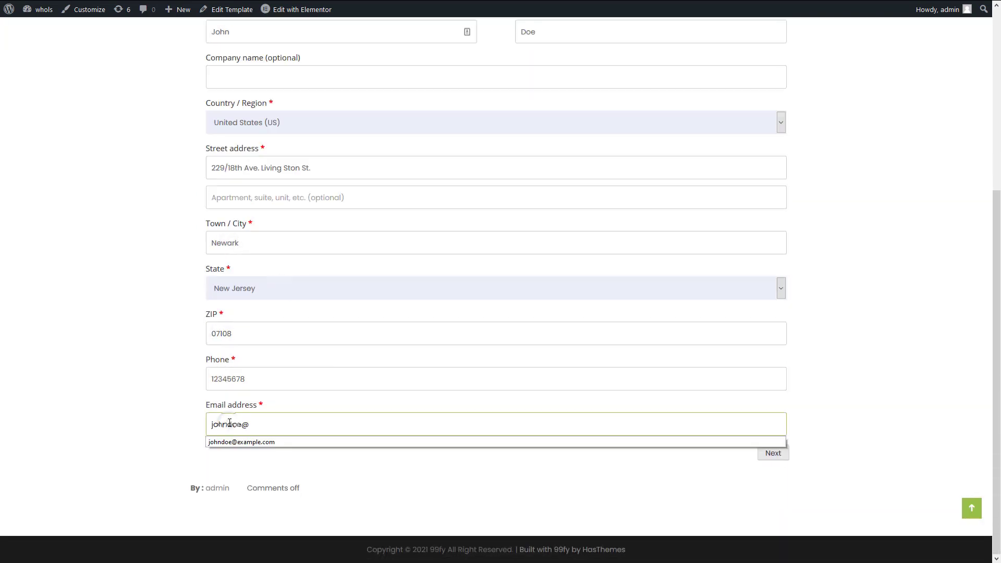
{"action": "type", "text": "example.com"}
{"action": "left_click", "coordinate": [526, 490]}
{"action": "left_click", "coordinate": [771, 456]}
- Enter the shipping first name, last name and street address
{"action": "left_click", "coordinate": [293, 224]}
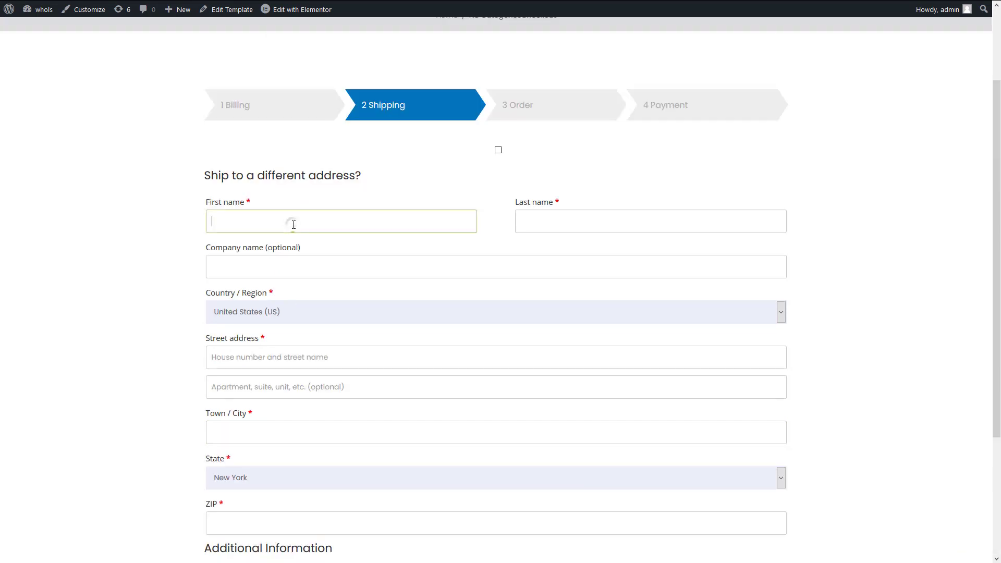
{"action": "left_click", "coordinate": [525, 225]}
{"action": "left_click", "coordinate": [365, 357]}
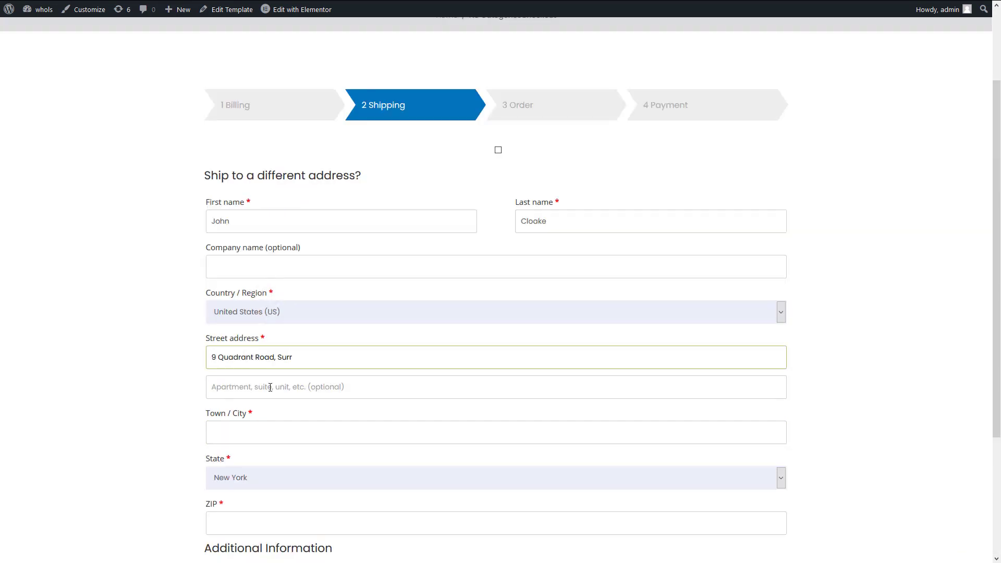
- Enter the shipping town and ZIP code, then continue to the Order step
{"action": "left_click", "coordinate": [251, 432]}
{"action": "type", "text": "Richmond"}
{"action": "key", "text": "Tab"}
{"action": "left_click", "coordinate": [227, 524]}
{"action": "type", "text": "TW91DH"}
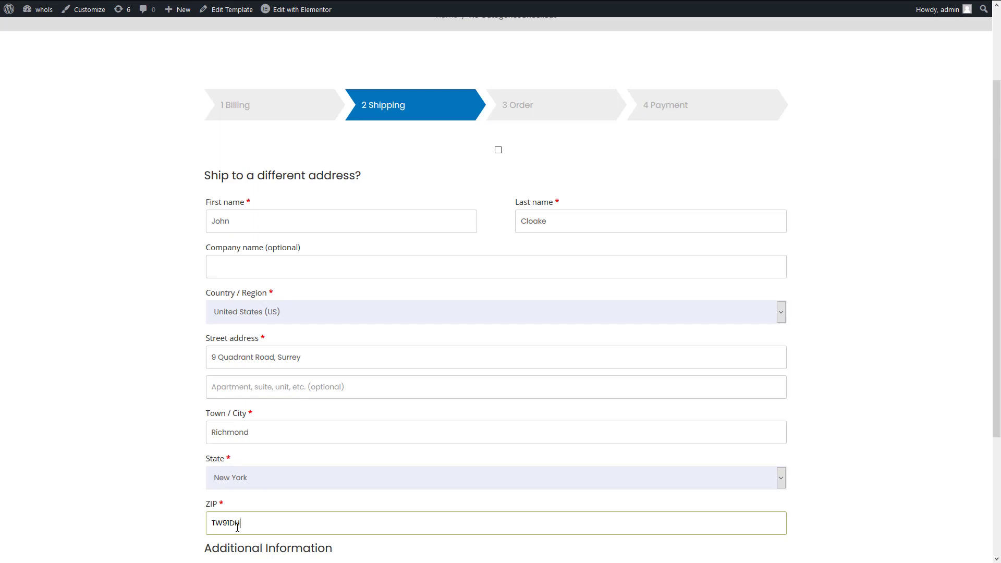
{"action": "scroll", "coordinate": [775, 460], "scroll_direction": "down", "scroll_amount": 3}
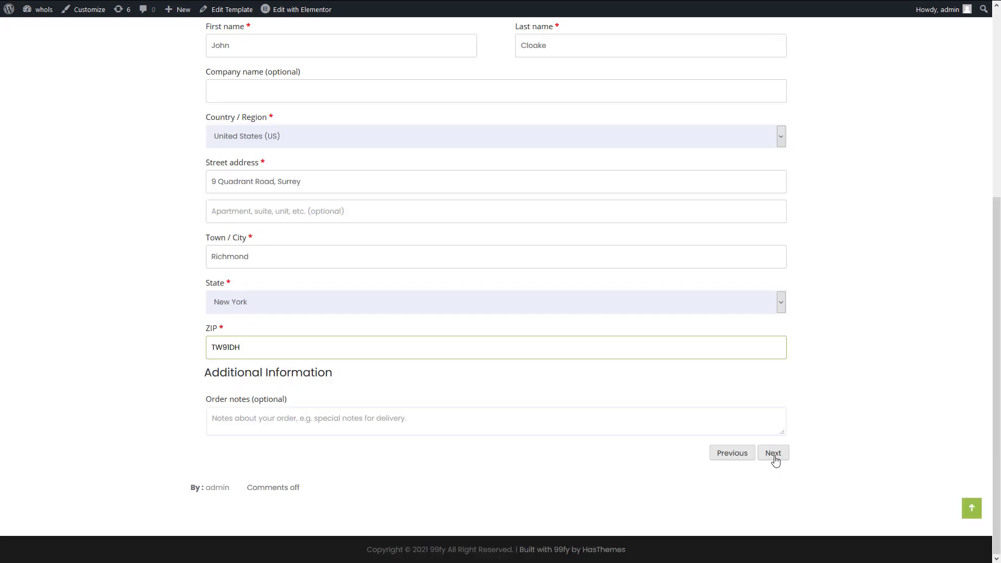
{"action": "left_click", "coordinate": [773, 453]}
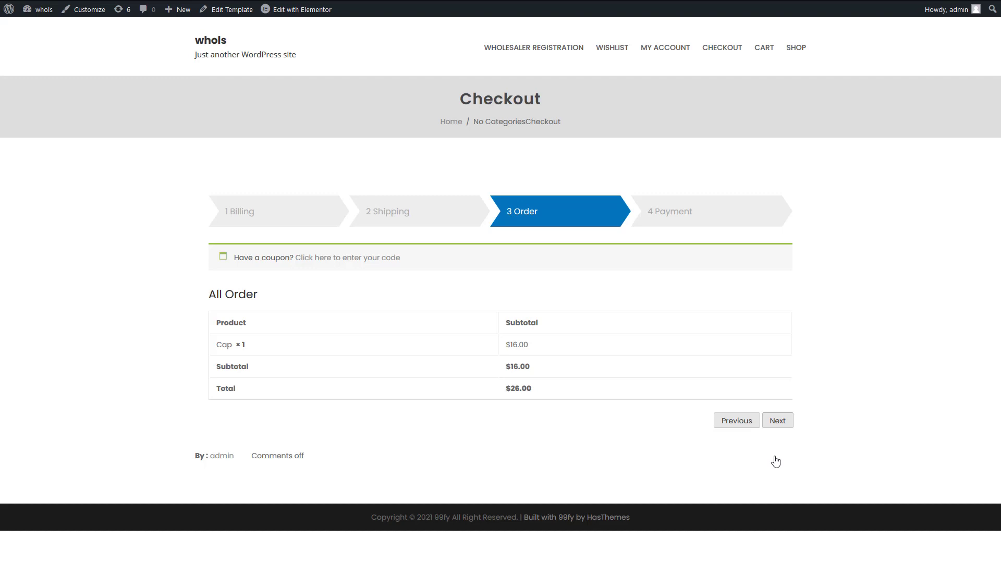
- Advance to Payment and place the $26.00 Cap order with cash on delivery
{"action": "left_click", "coordinate": [777, 420]}
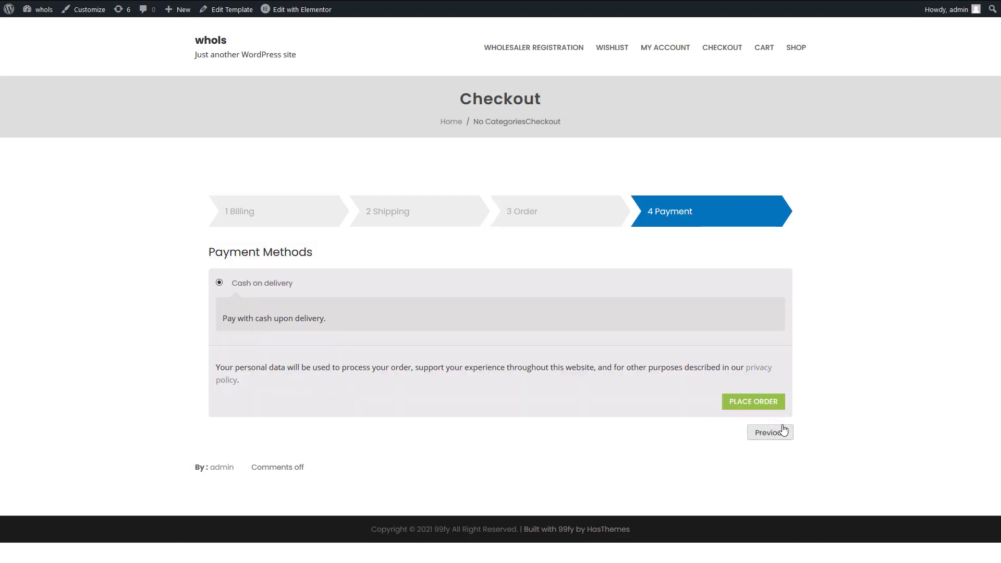
{"action": "left_click", "coordinate": [761, 404]}
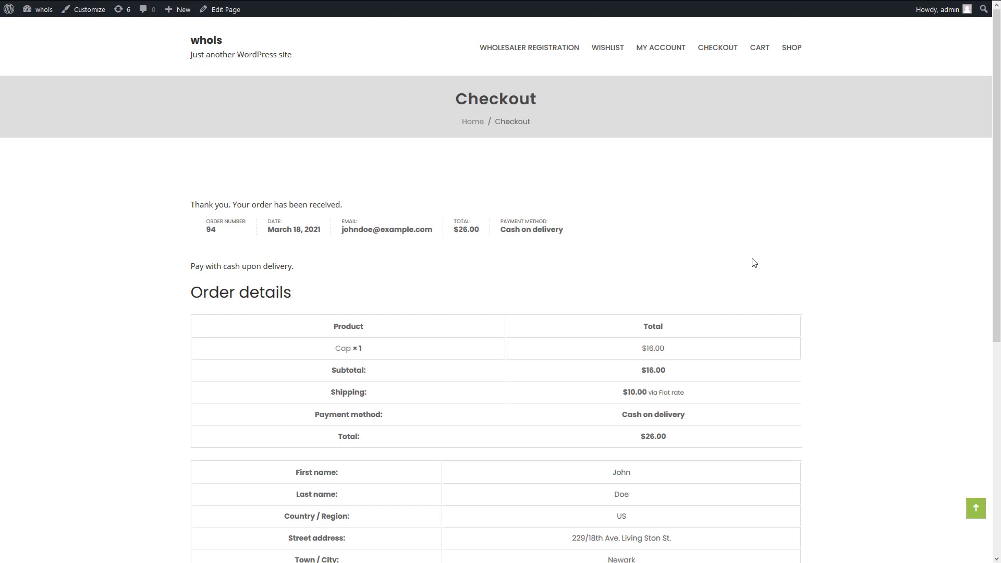
- Scroll through the order-received page to check the order details and addresses
{"action": "scroll", "coordinate": [753, 262], "scroll_direction": "down", "scroll_amount": 4}
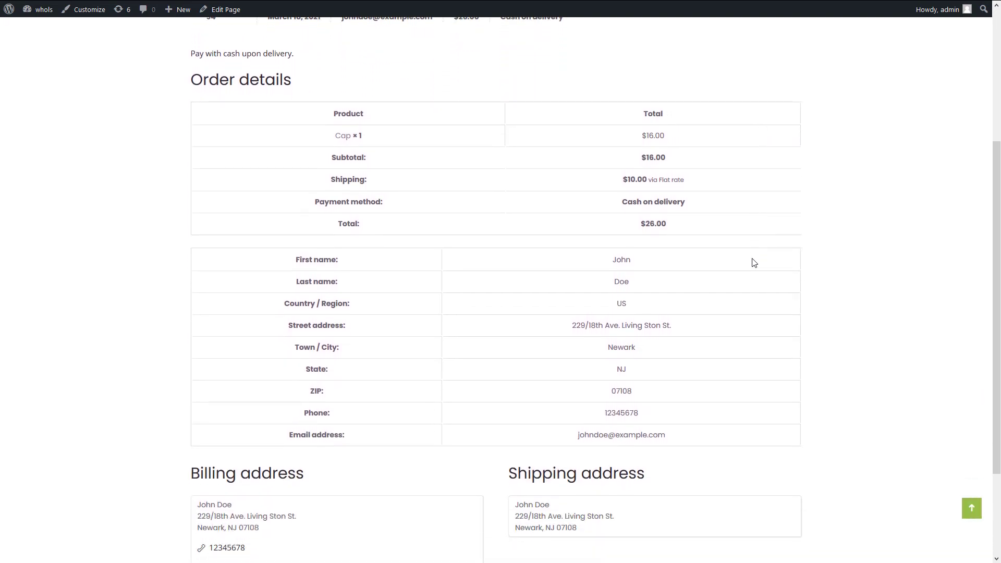
{"action": "scroll", "coordinate": [753, 263], "scroll_direction": "down", "scroll_amount": 1}
{"action": "scroll", "coordinate": [753, 262], "scroll_direction": "down", "scroll_amount": 2}
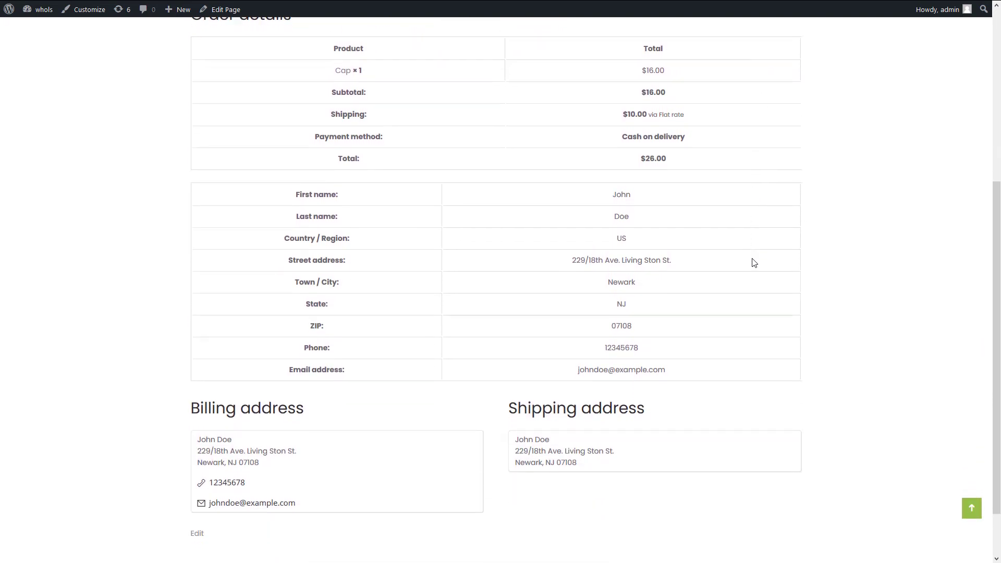